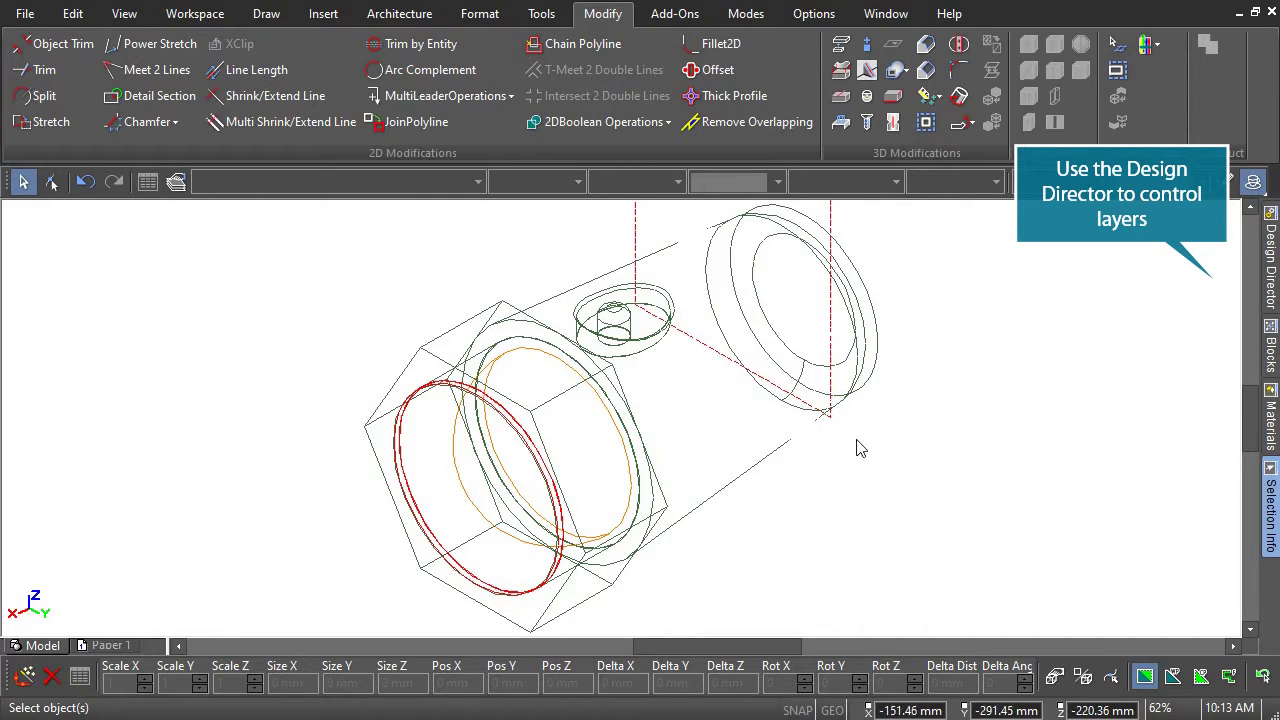
# Zoom in on the hexagonal end of the flashlight wireframe from 62% to 89%
pyautogui.scroll(1, 622, 427)
pyautogui.scroll(1, 622, 427)
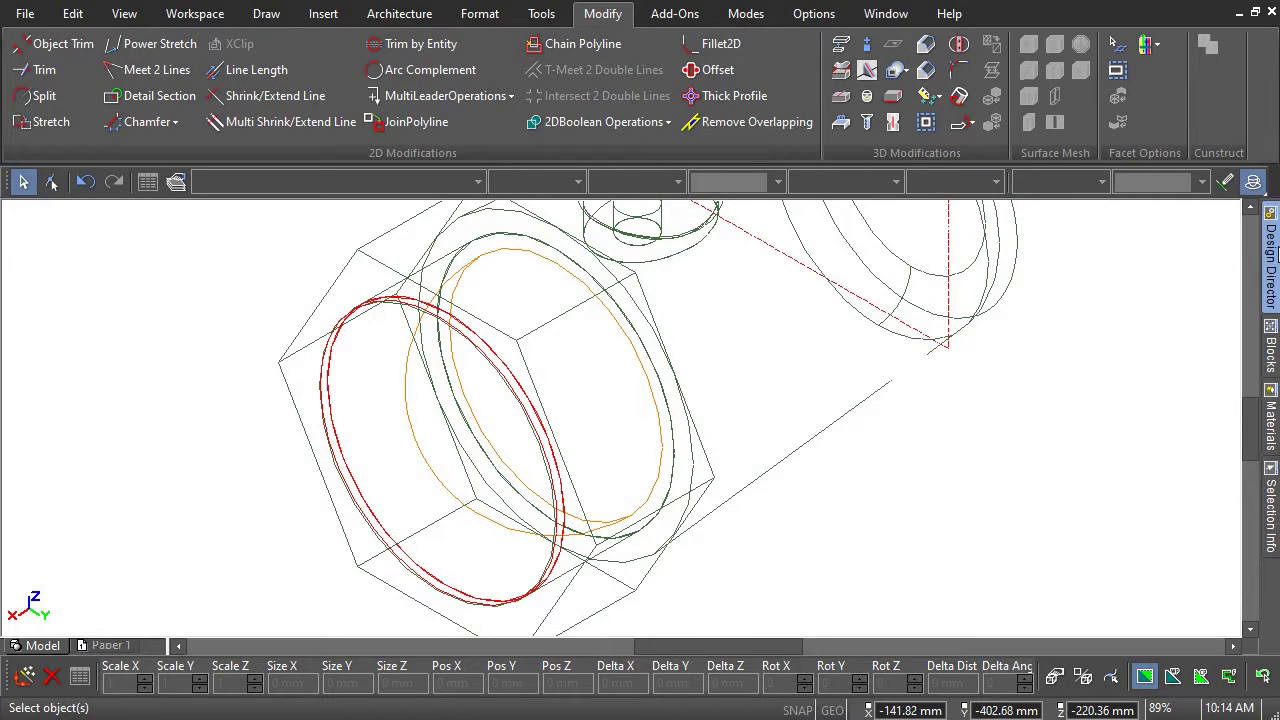
# Turn off visibility of the Globe and Lens layers in the Design Director
pyautogui.click(1273, 254)
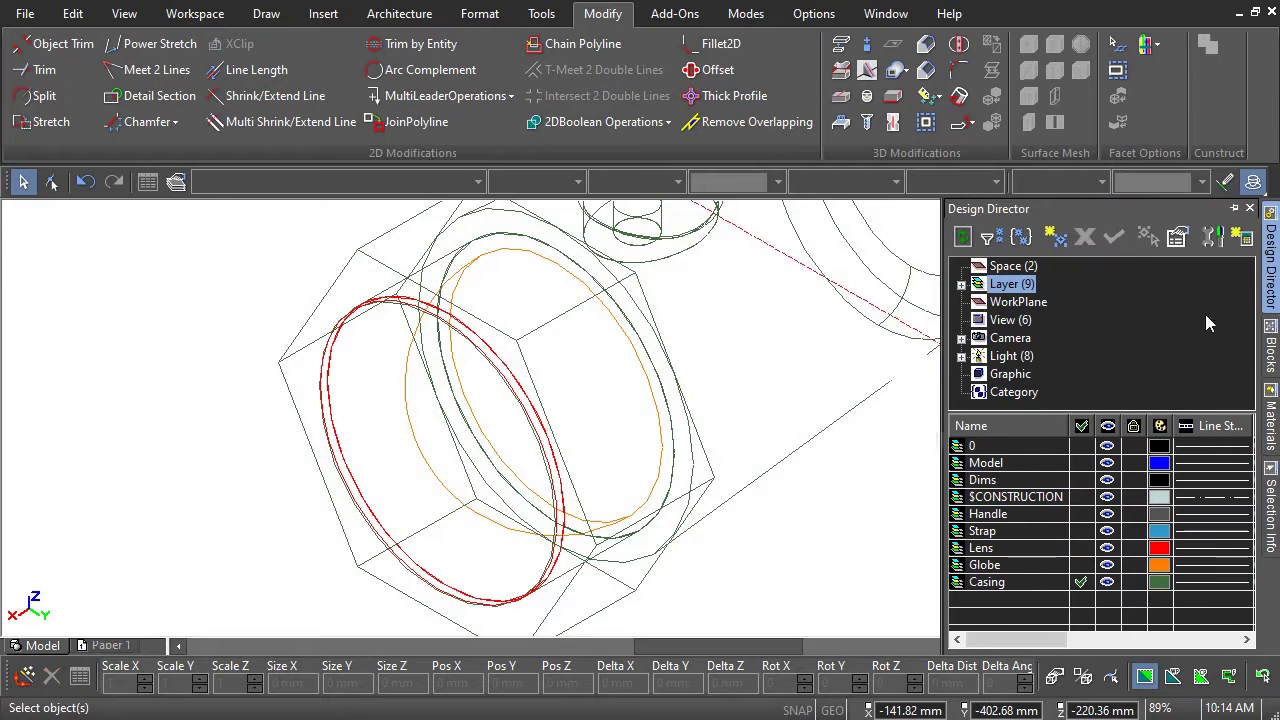
pyautogui.click(1107, 565)
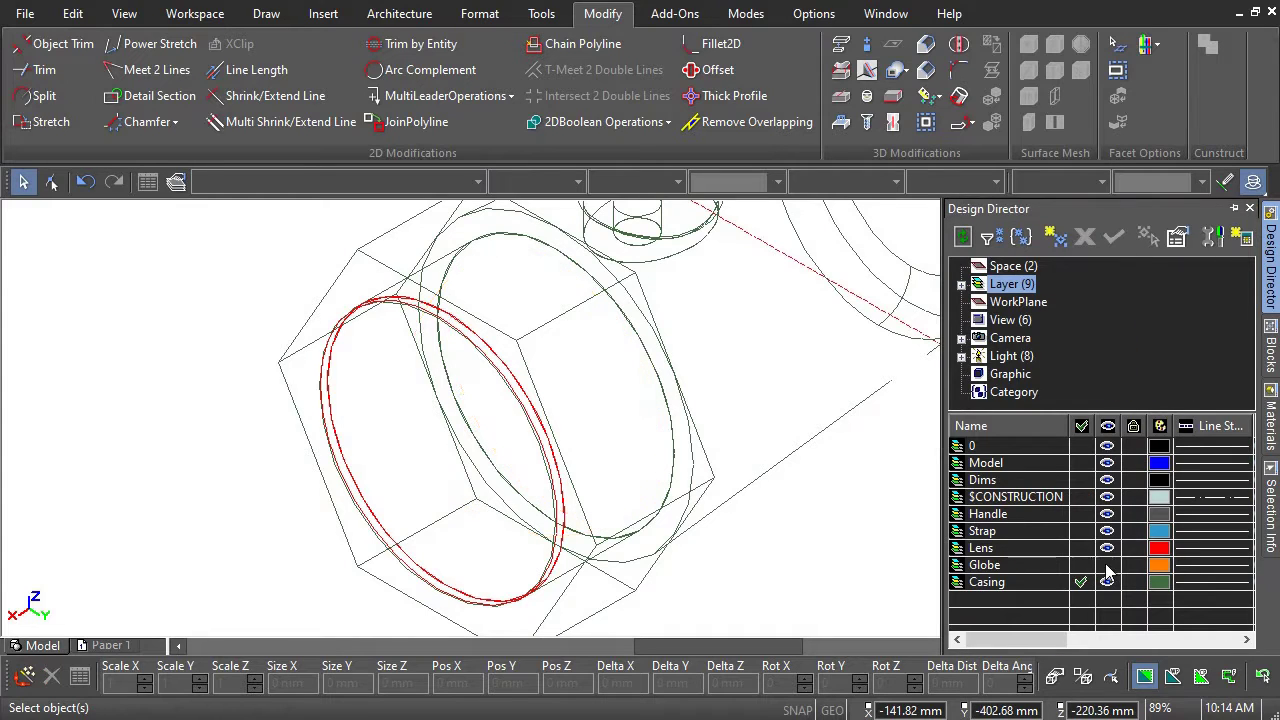
pyautogui.click(1107, 548)
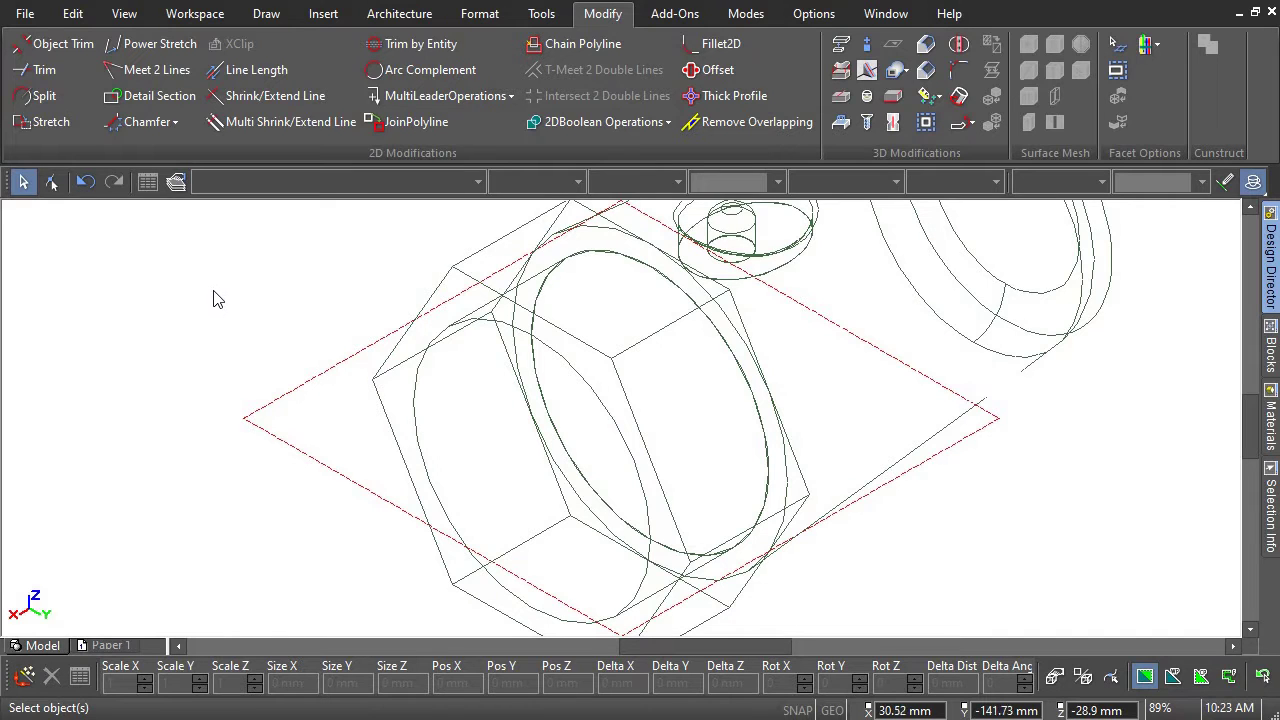
# Define the workplane by 3 points: origin, X-axis and final vertex on one hexagon face
pyautogui.rightClick(213, 291)
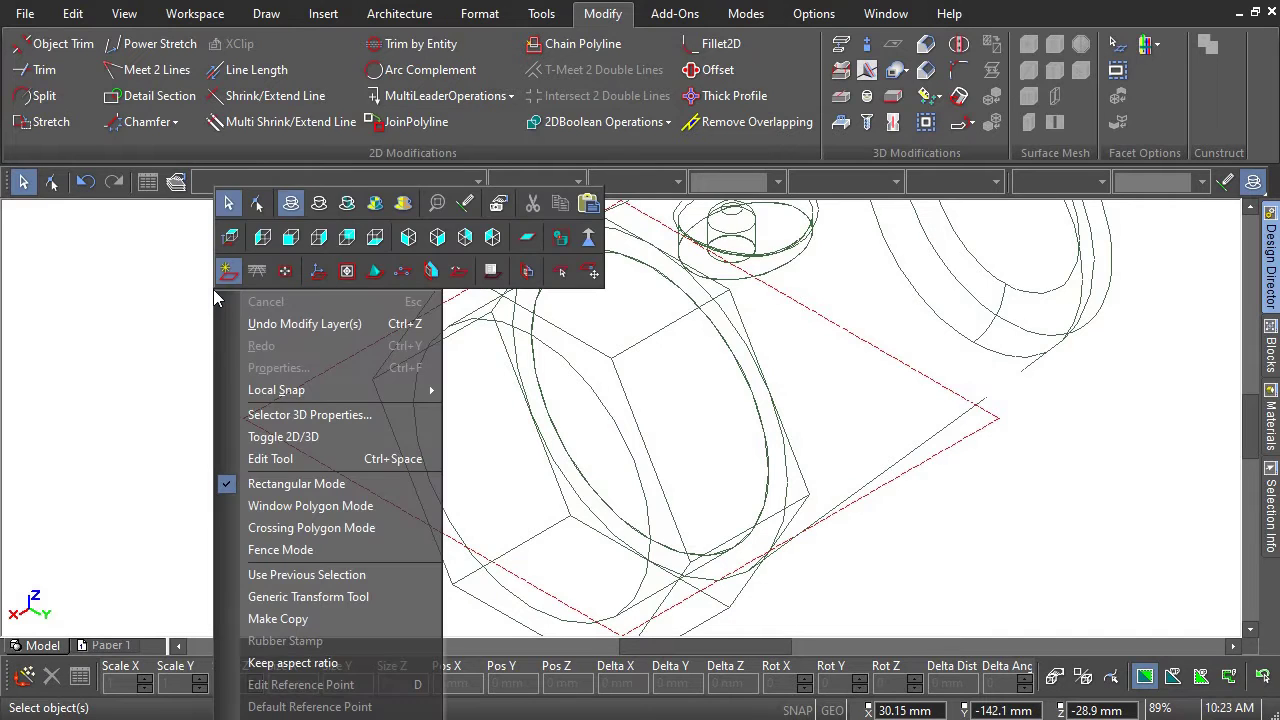
pyautogui.click(403, 272)
pyautogui.scroll(3, 735, 553)
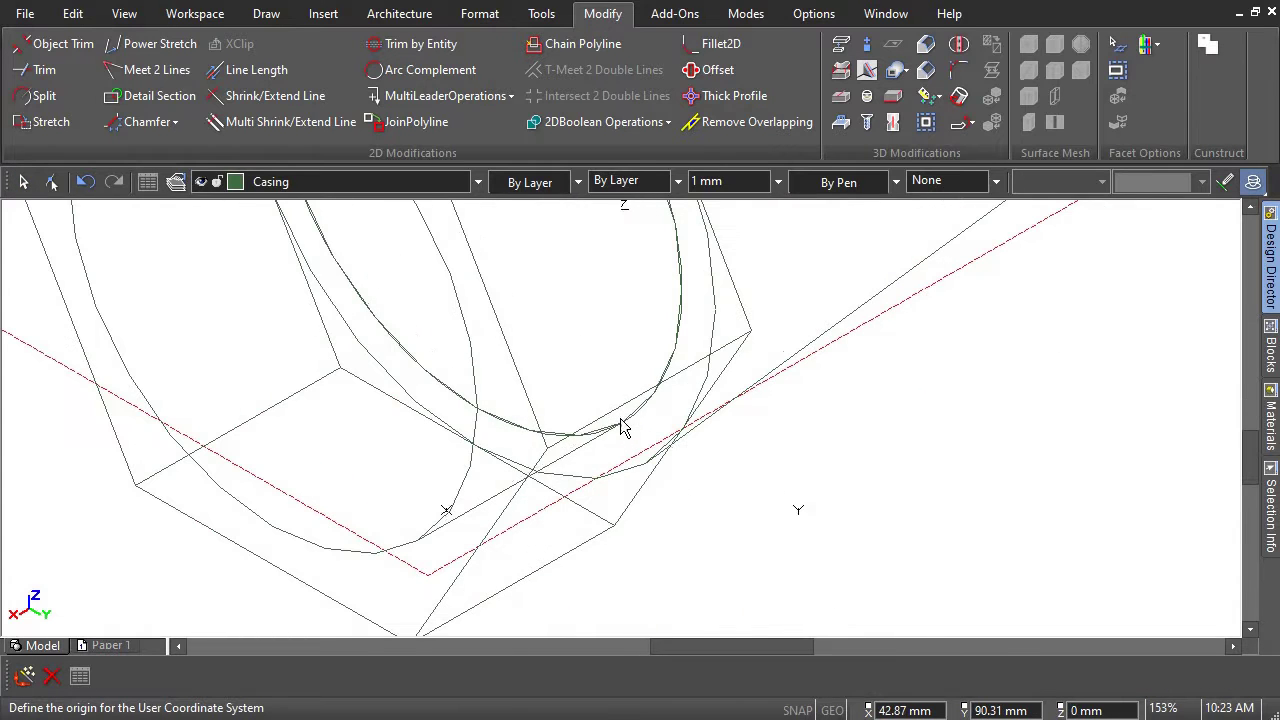
pyautogui.click(549, 455)
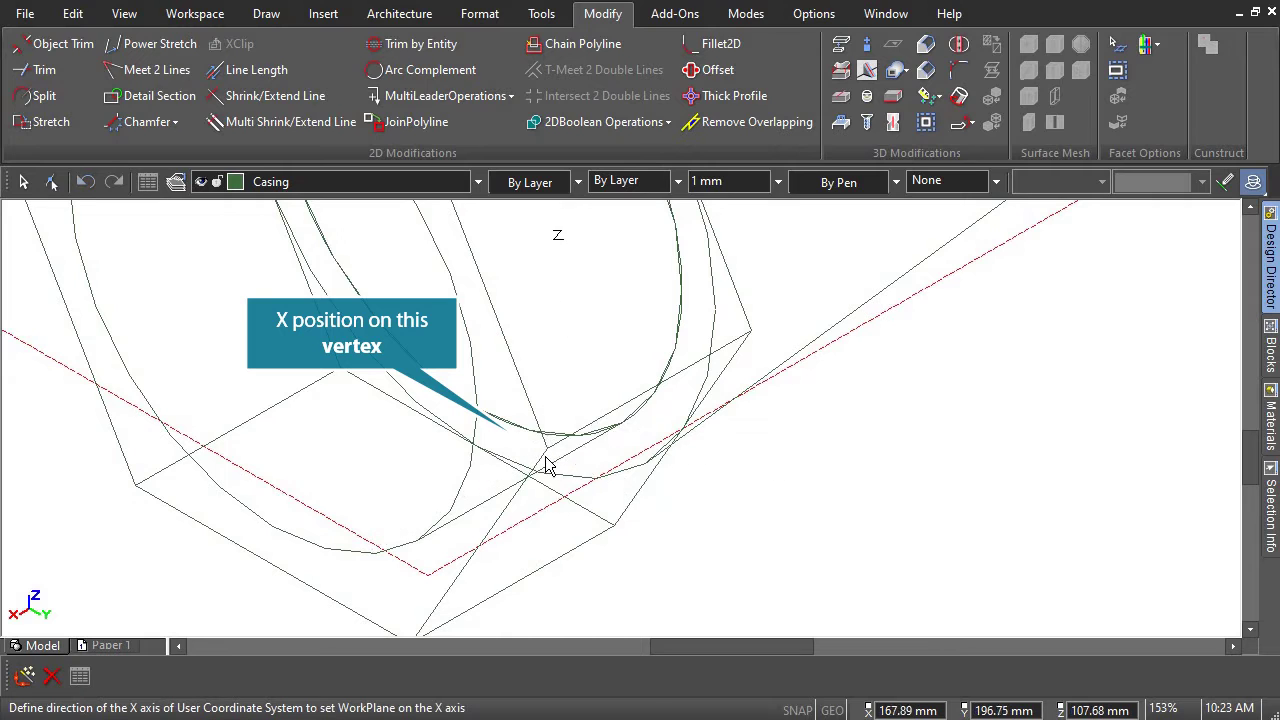
pyautogui.click(751, 333)
pyautogui.scroll(-3, 625, 380)
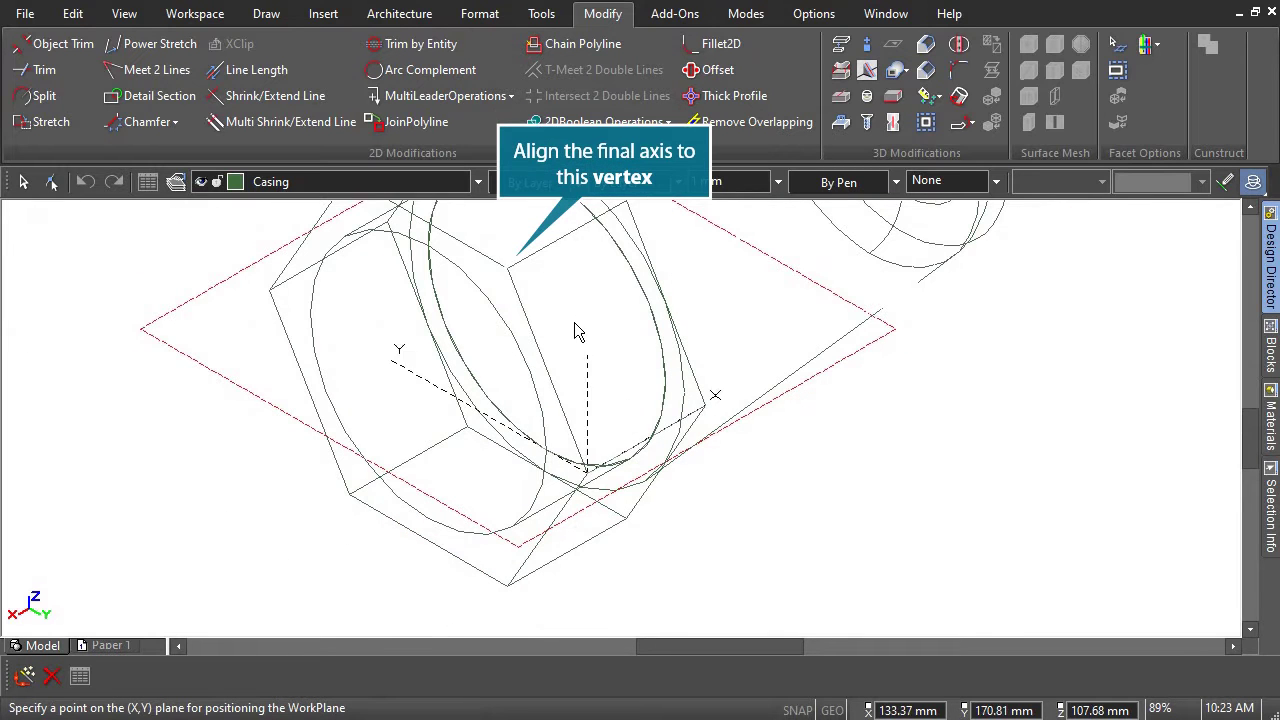
pyautogui.click(510, 276)
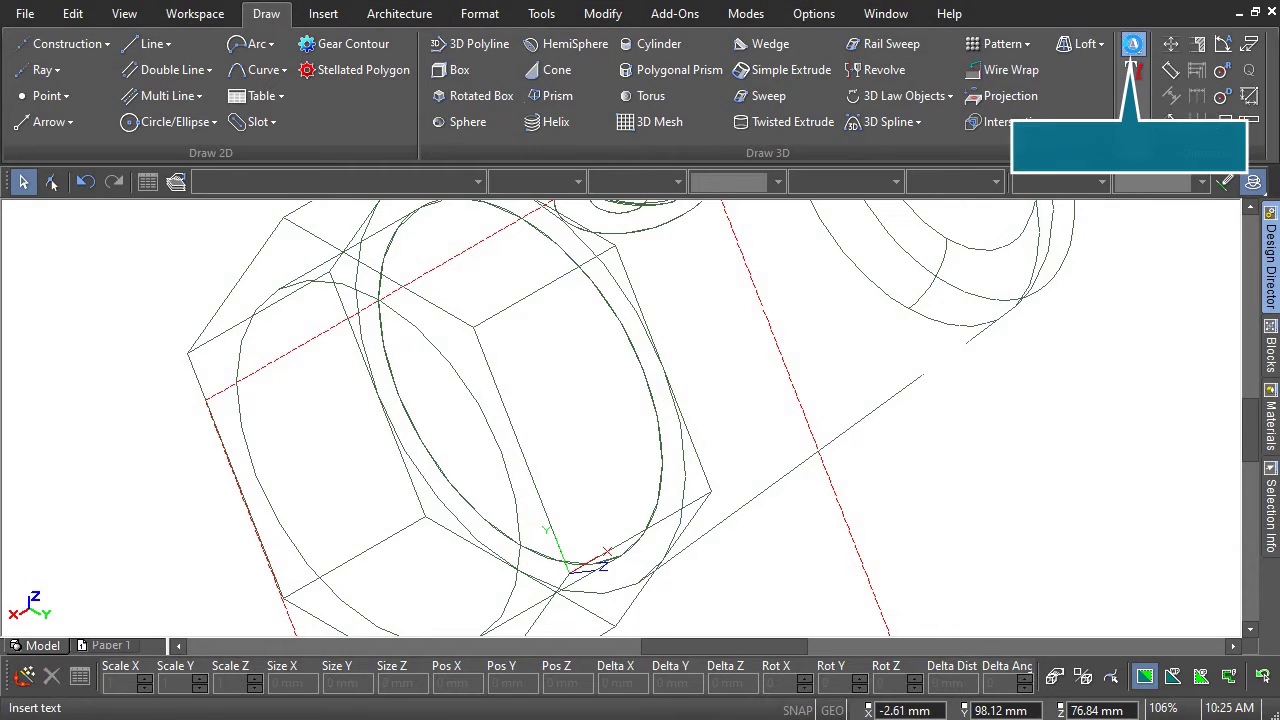
# Set the text tool properties to Arial Black, 15 mm high, with -2 3D thickness
pyautogui.click(1133, 44)
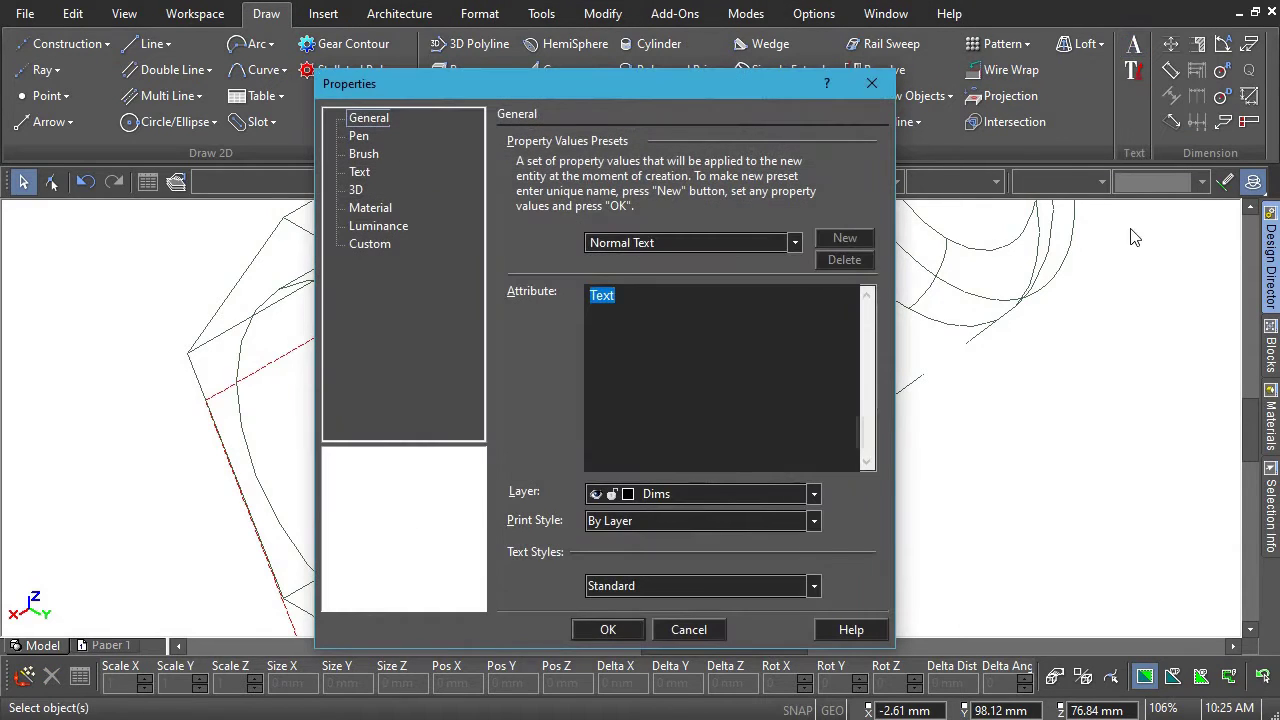
pyautogui.click(362, 174)
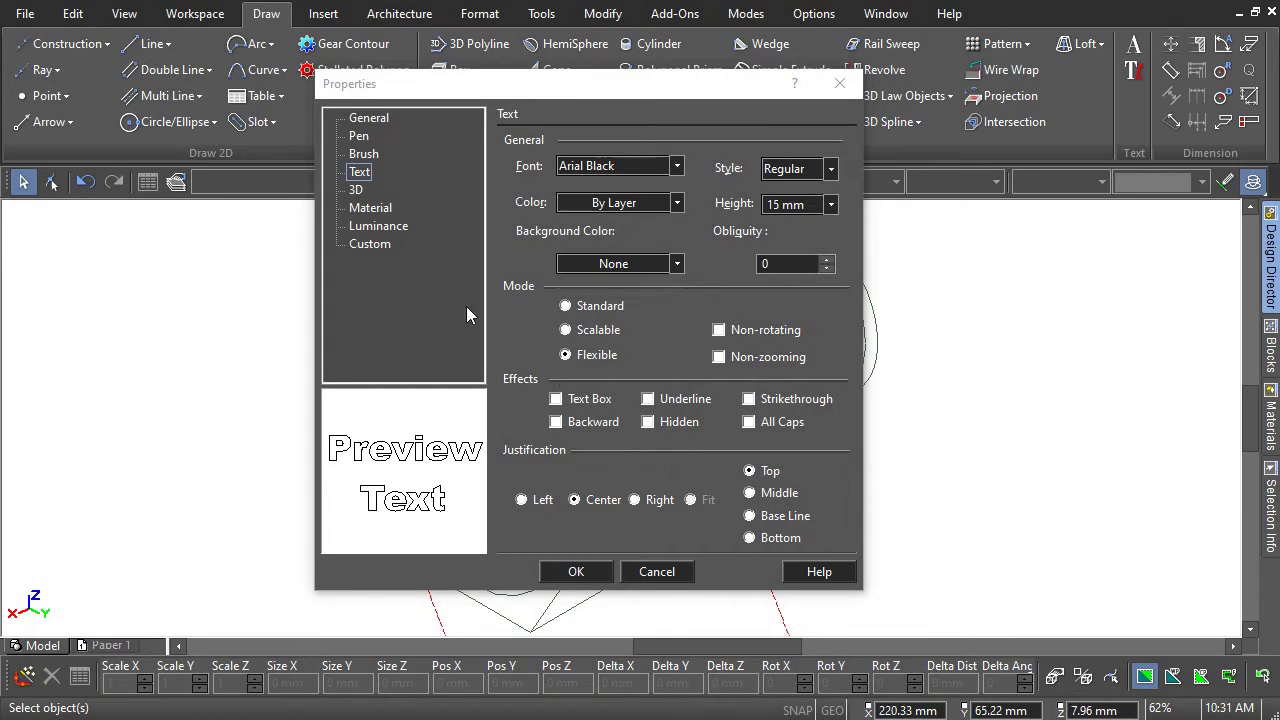
pyautogui.click(356, 190)
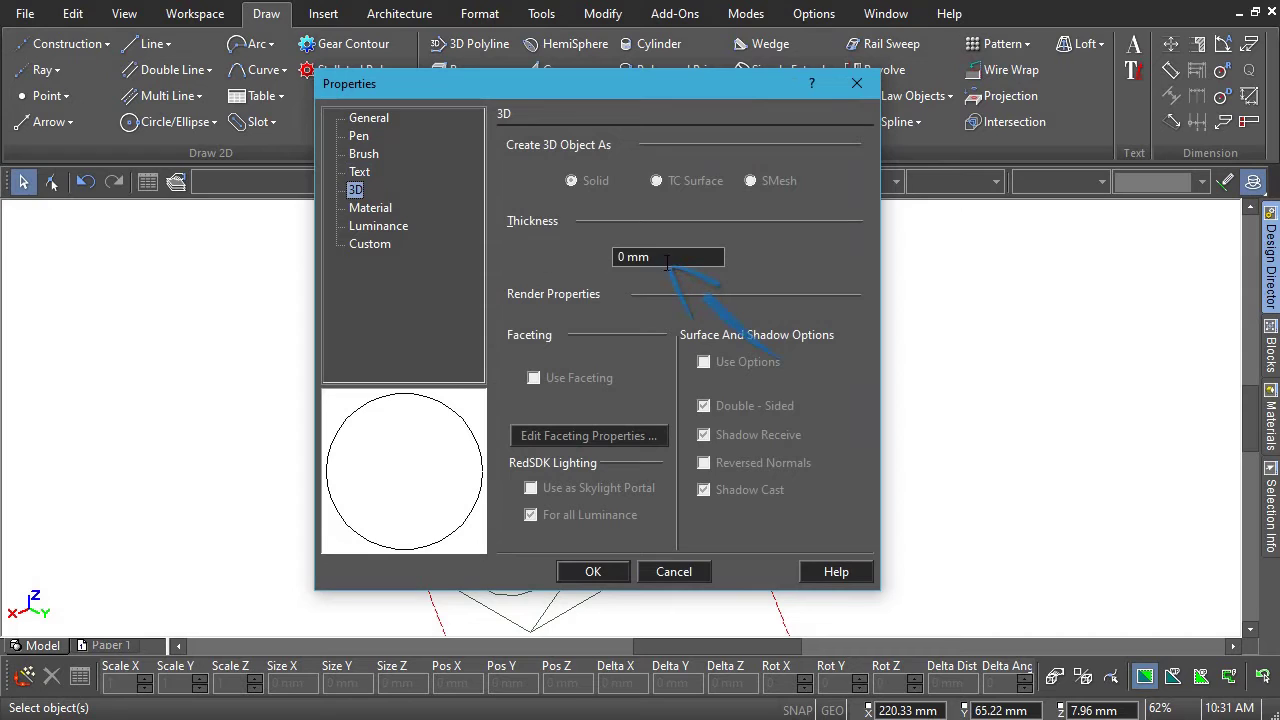
pyautogui.write('-2')
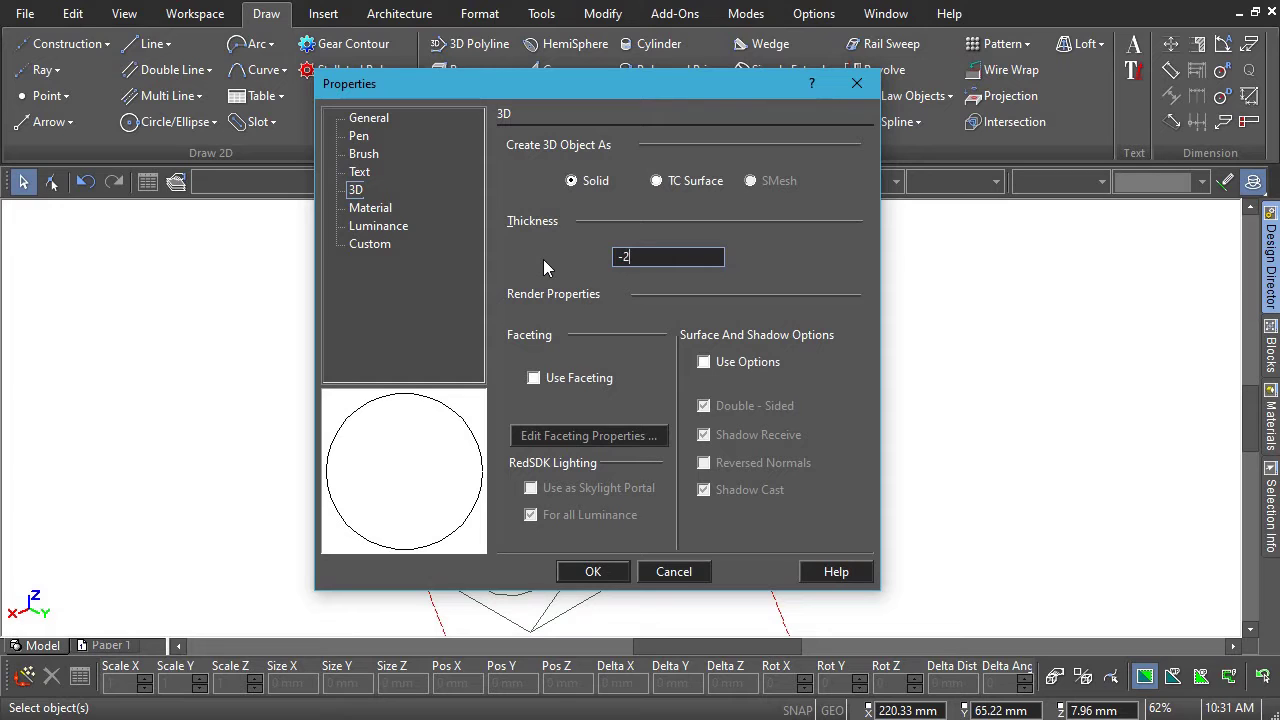
pyautogui.click(592, 571)
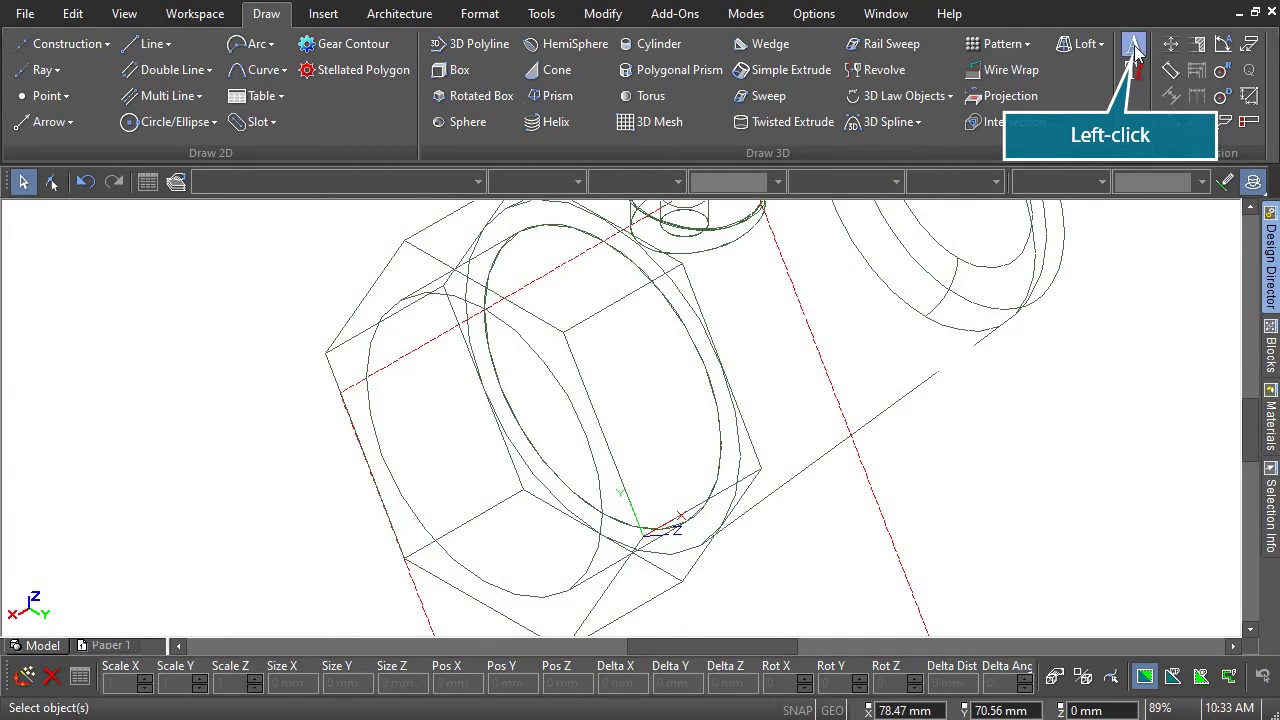
# Place the text FLASH! on the hexagonal casing face
pyautogui.click(1130, 50)
pyautogui.click(649, 413)
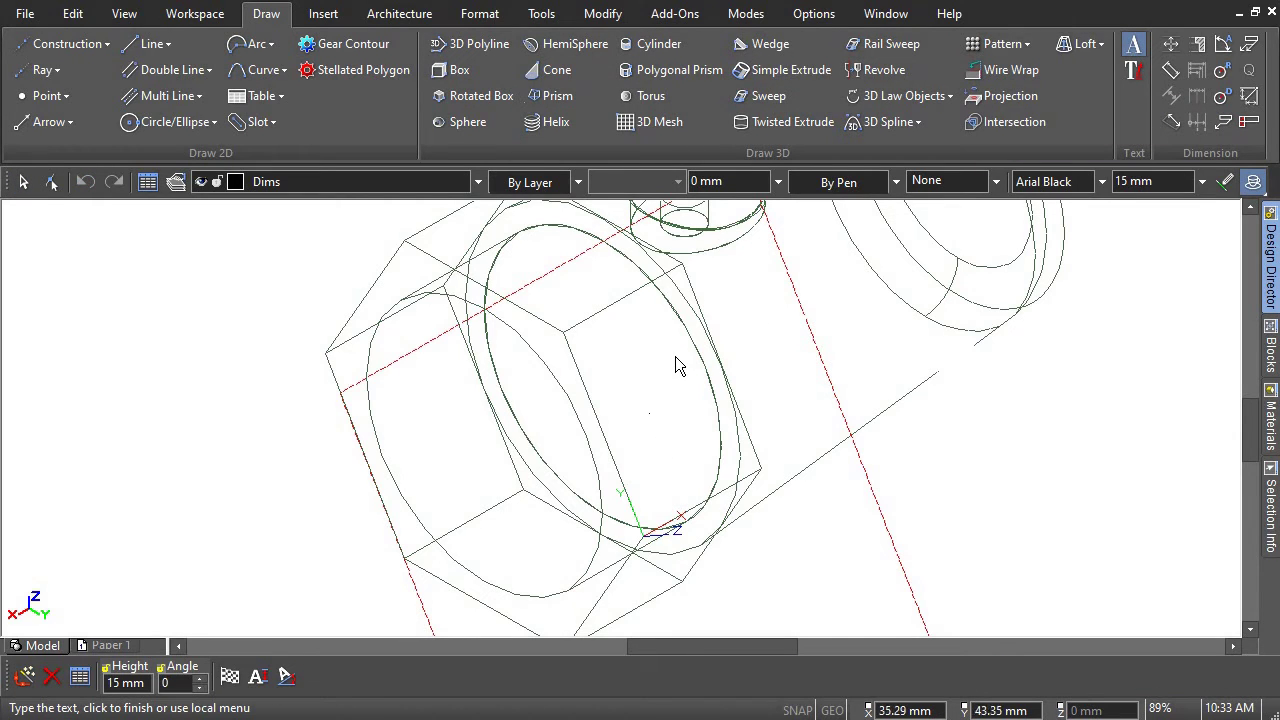
pyautogui.write('FLASHLIGHT')
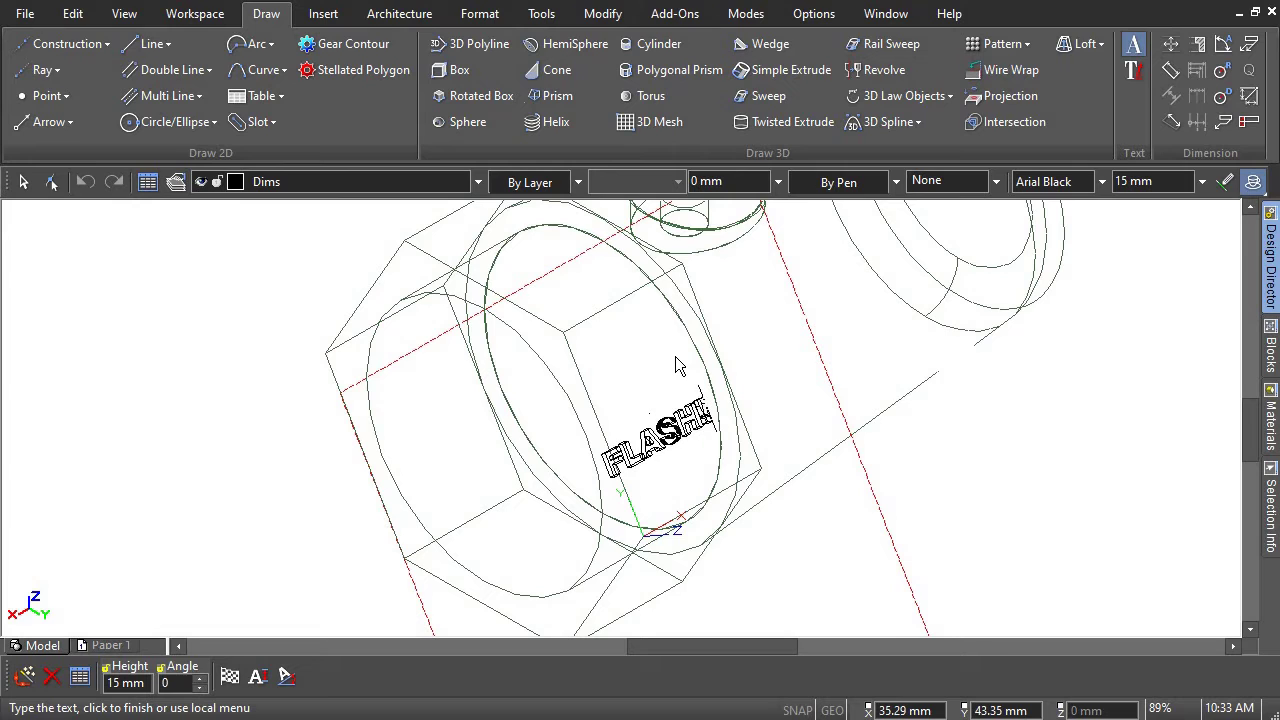
# In Back view, move the FLASH! text higher on the face and stretch it slightly taller
pyautogui.rightClick(238, 296)
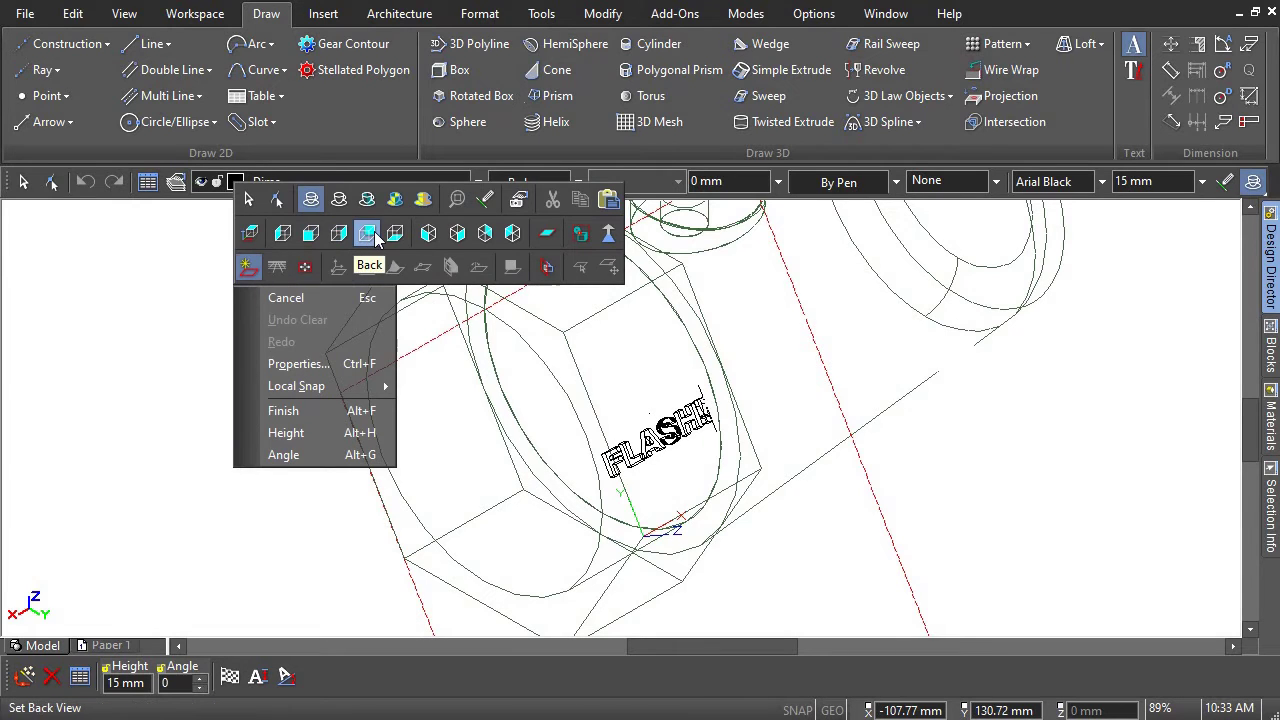
pyautogui.click(373, 231)
pyautogui.click(23, 181)
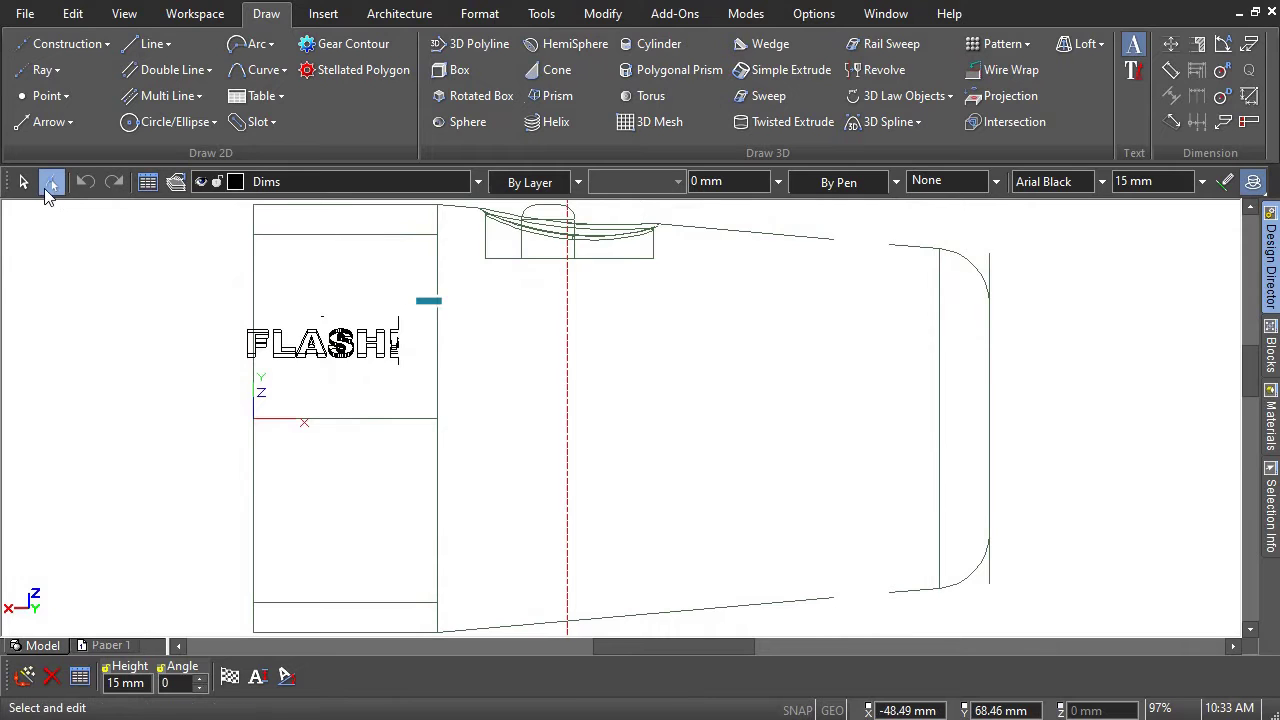
pyautogui.click(326, 345)
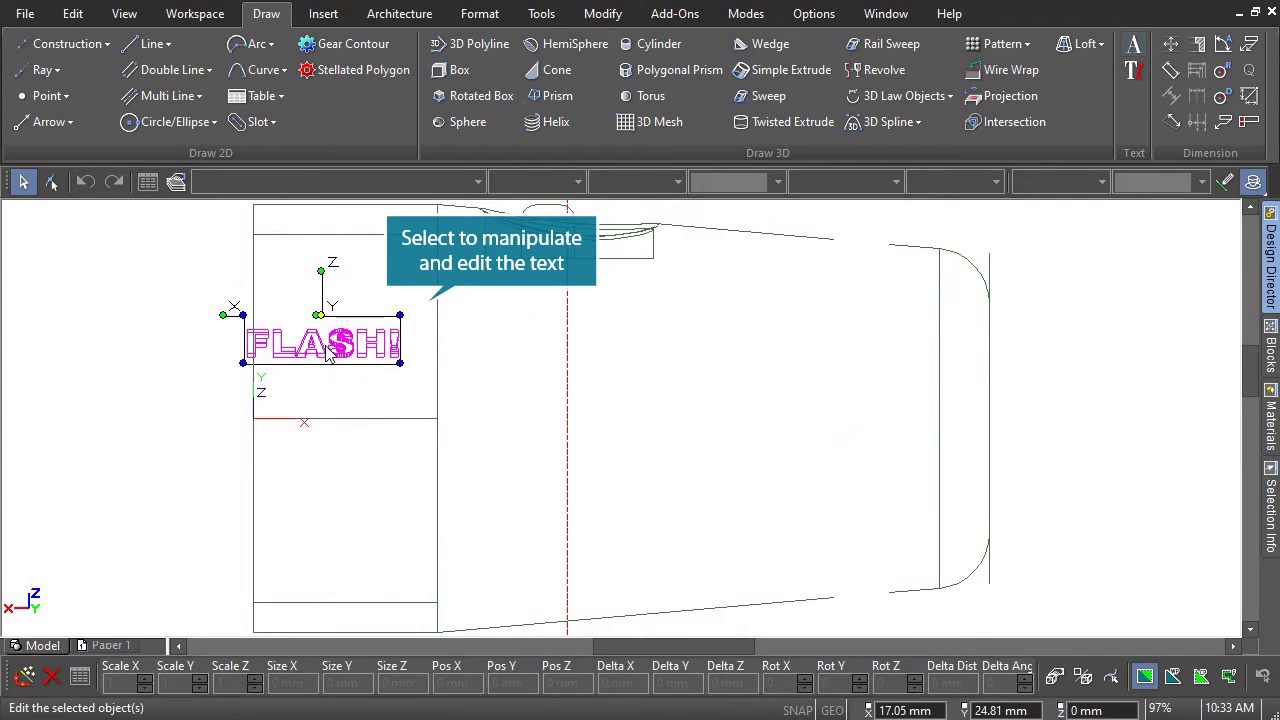
pyautogui.click(316, 314)
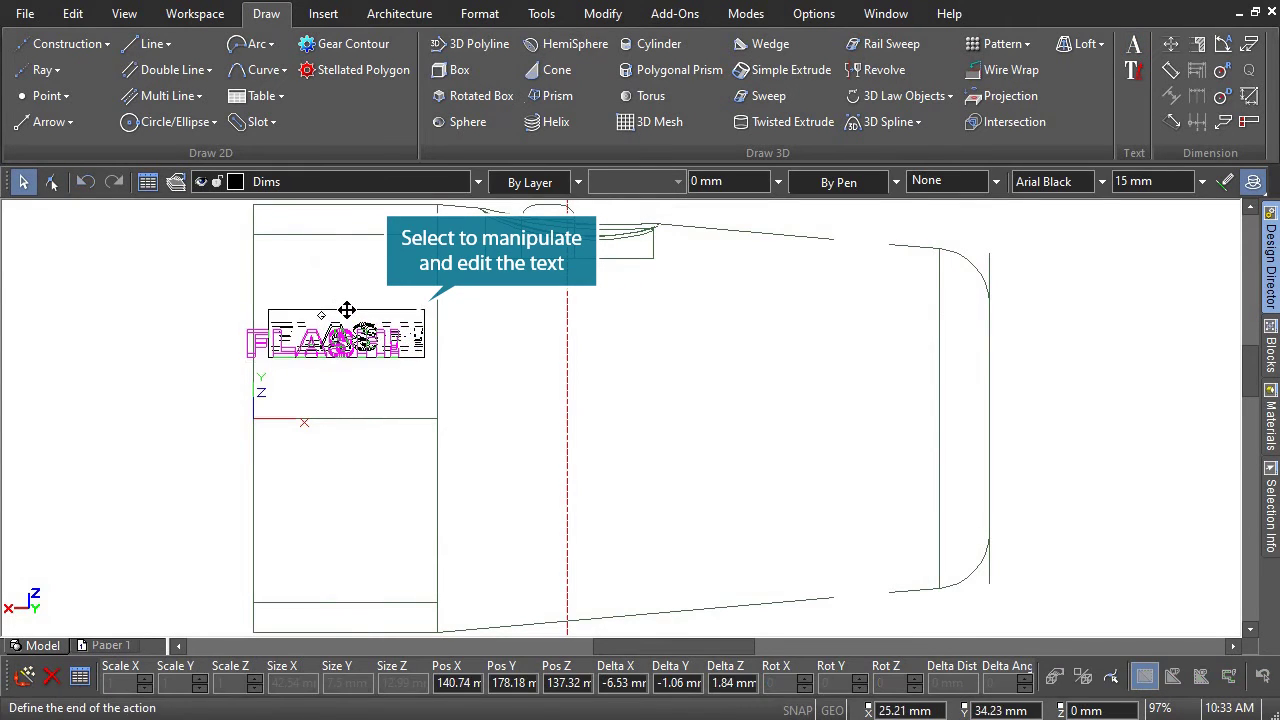
pyautogui.click(345, 309)
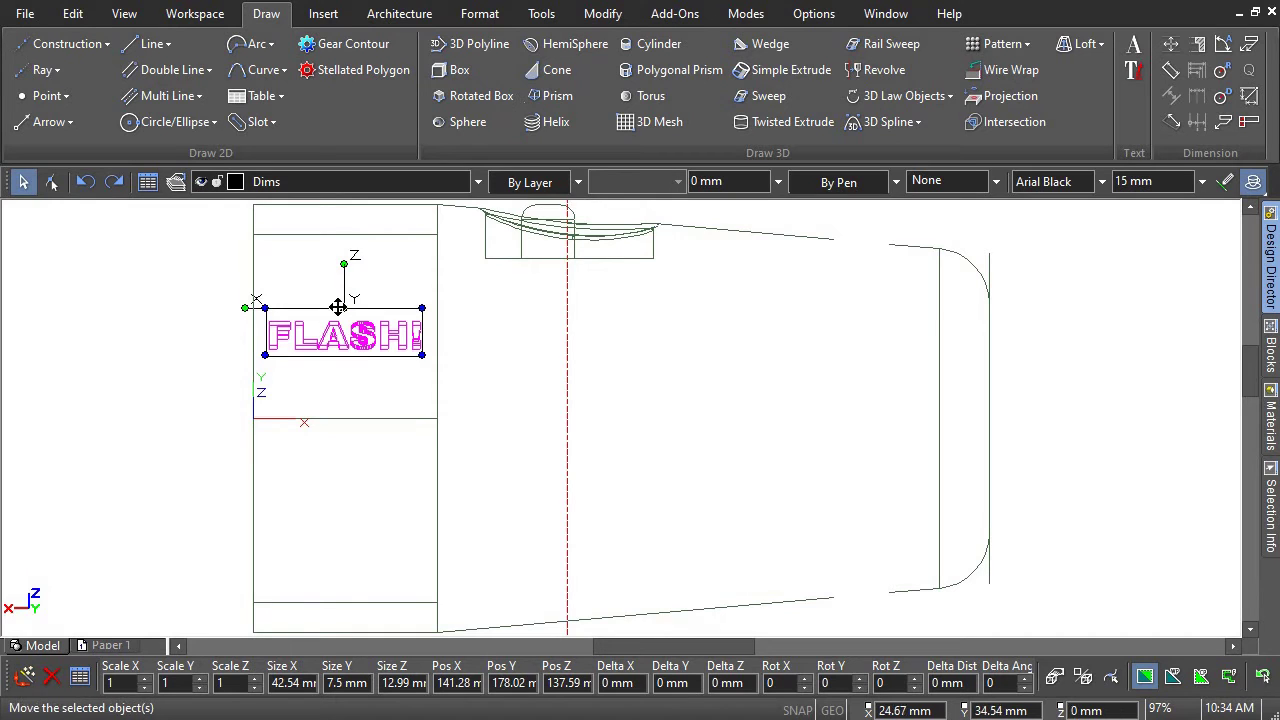
pyautogui.click(326, 304)
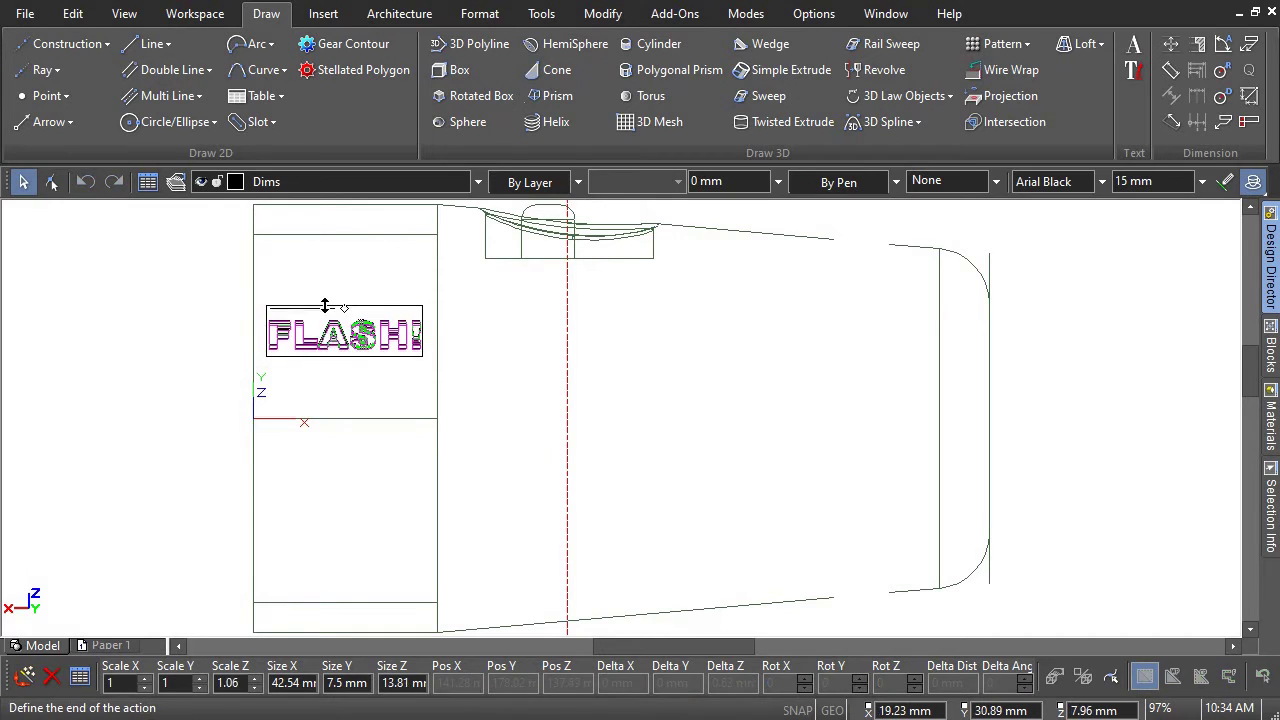
pyautogui.click(324, 295)
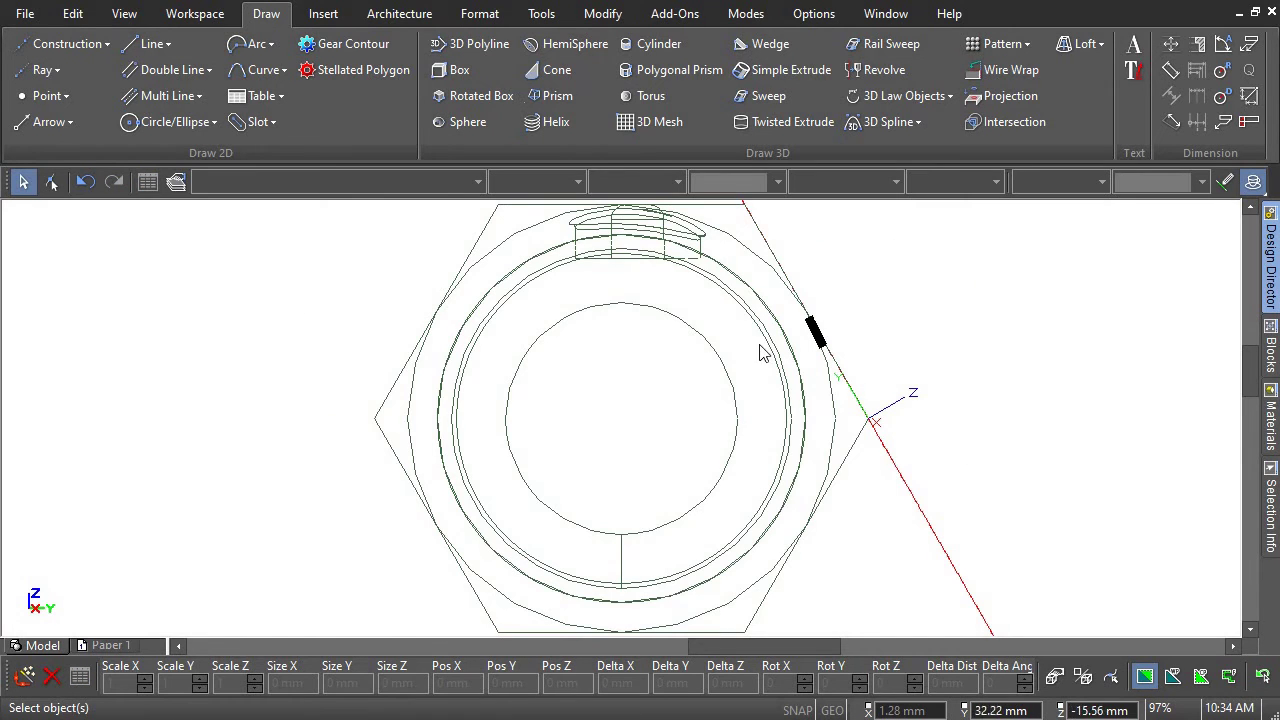
# In isometric view, 3D Subtract the FLASH! text from the casing head
pyautogui.scroll(3, 623, 424)
pyautogui.scroll(1, 622, 425)
pyautogui.scroll(2, 621, 427)
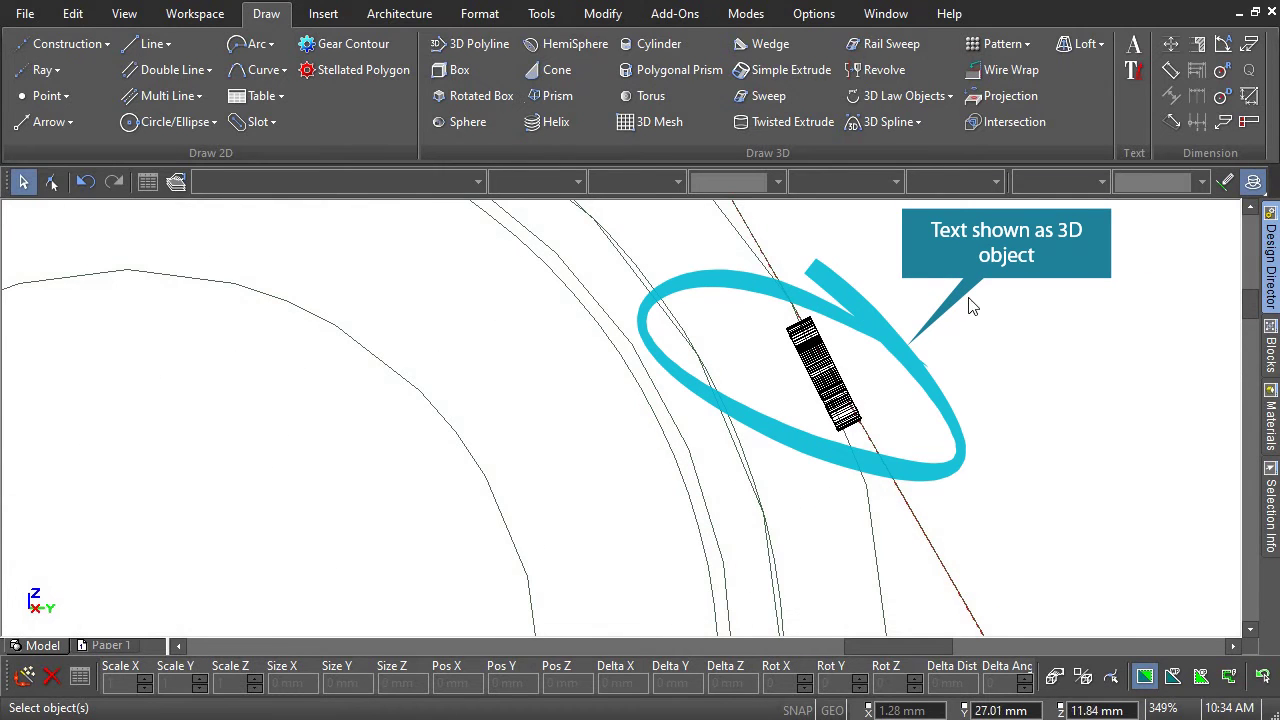
pyautogui.rightClick(988, 279)
pyautogui.click(1238, 227)
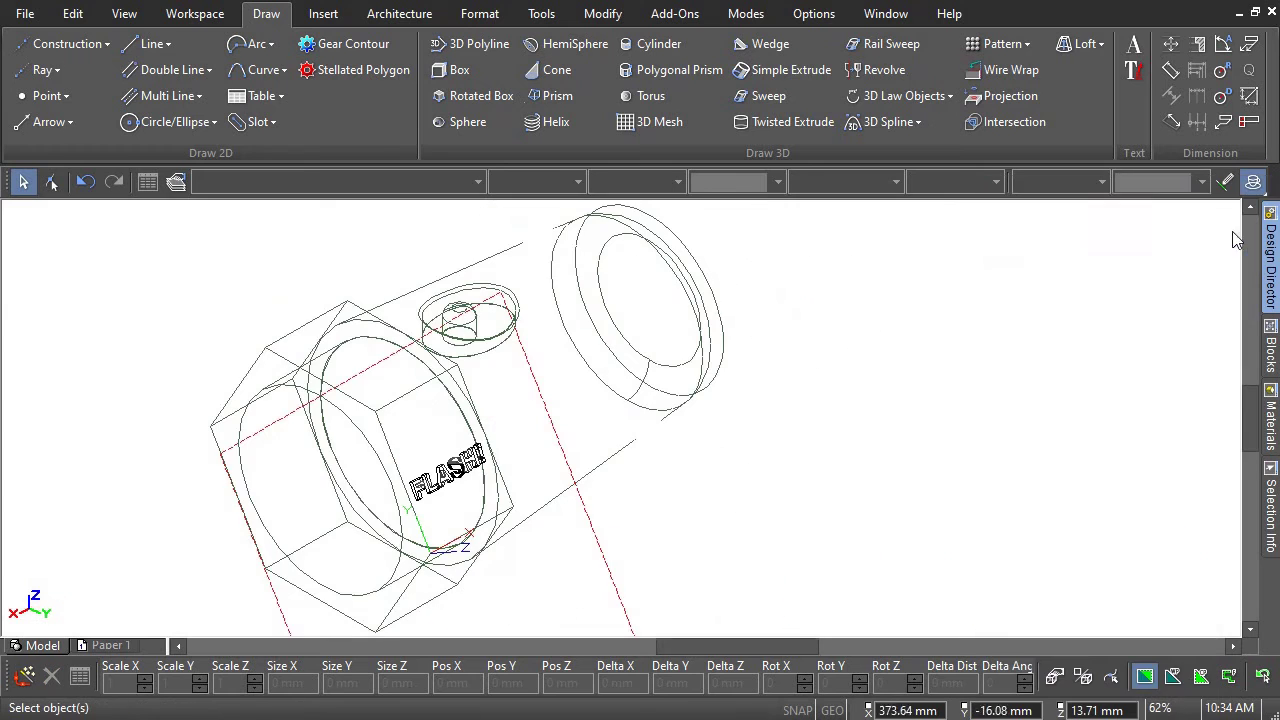
pyautogui.click(606, 18)
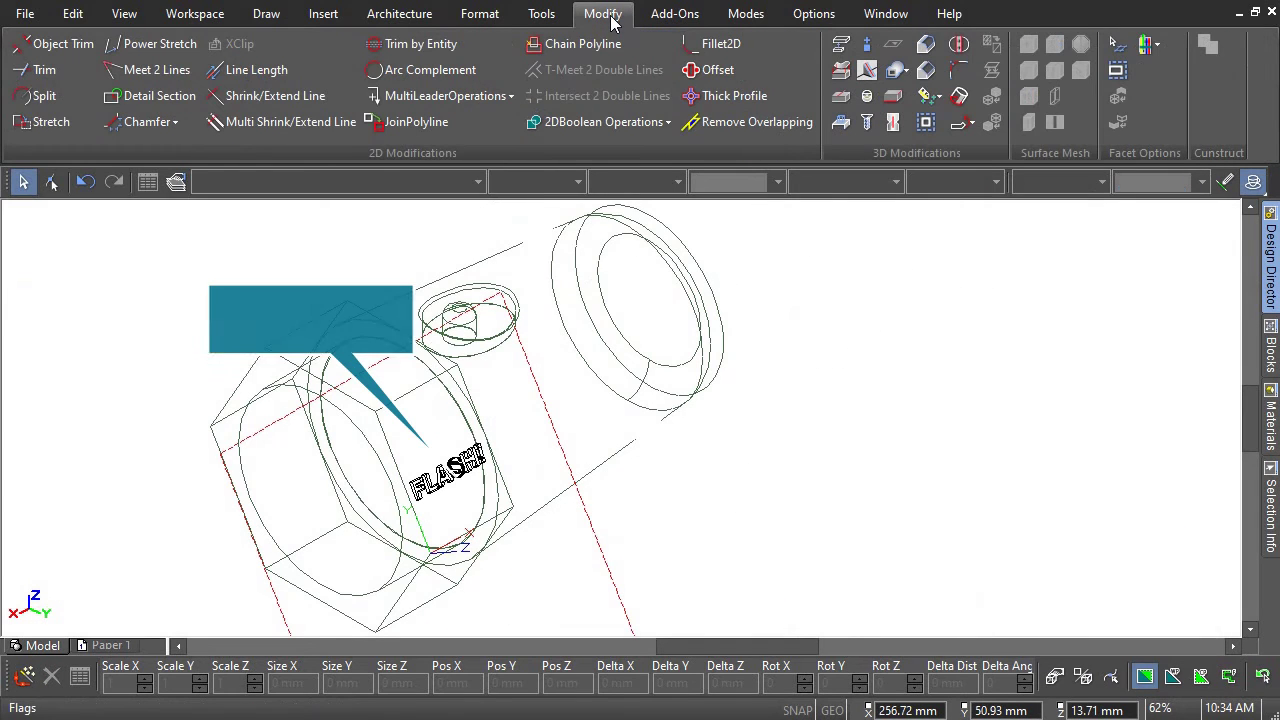
pyautogui.click(900, 71)
pyautogui.click(945, 125)
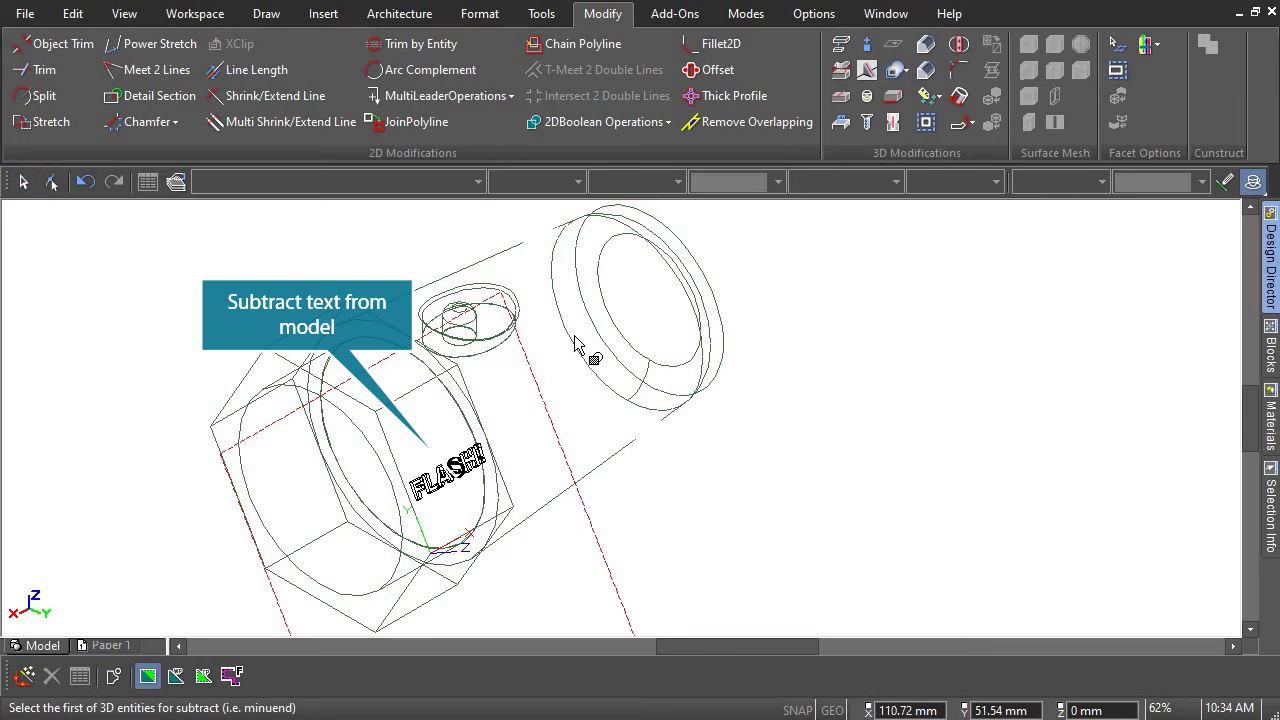
pyautogui.click(408, 400)
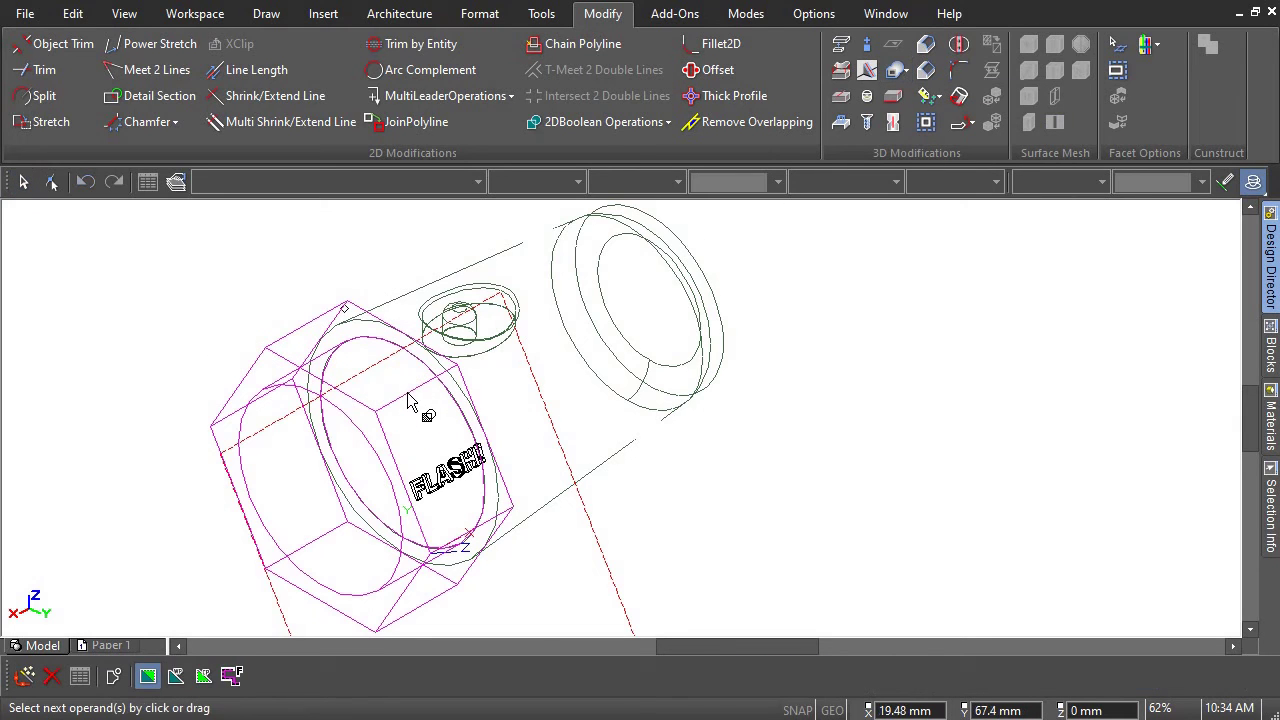
pyautogui.click(465, 472)
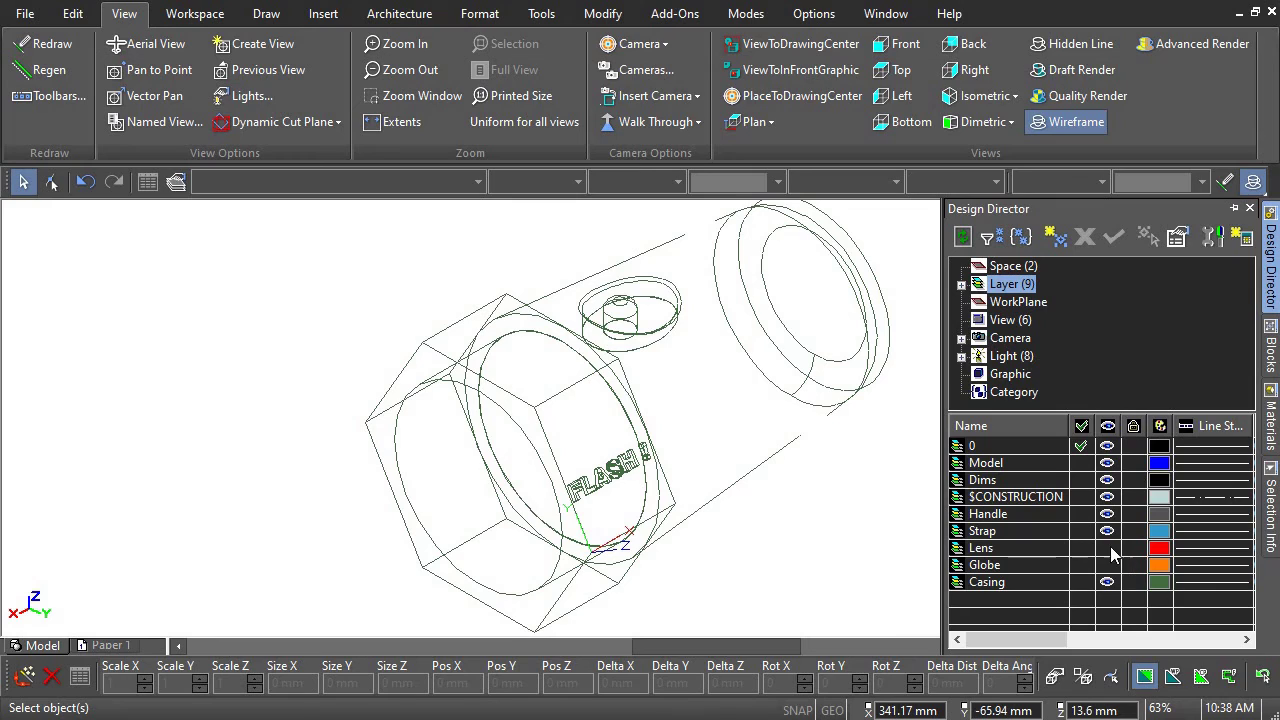
# Make the Lens and Globe layers visible again and display the flashlight in Advanced Render
pyautogui.click(1107, 548)
pyautogui.click(1107, 565)
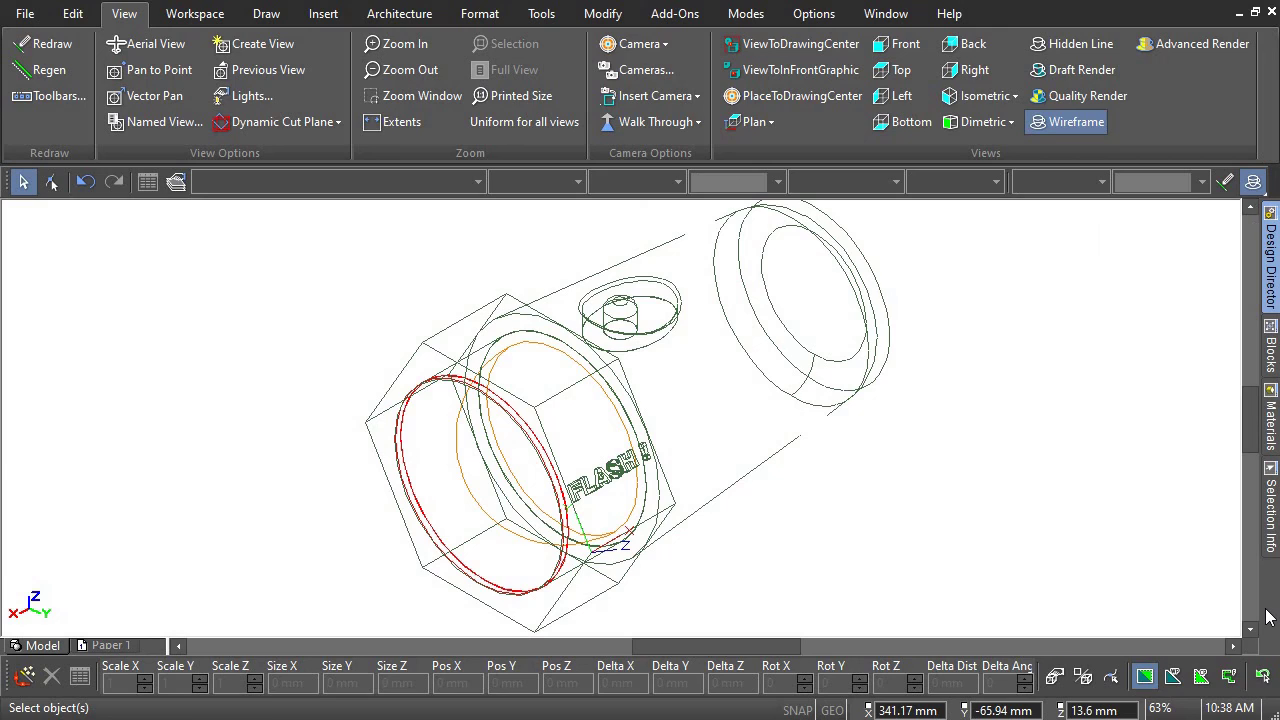
pyautogui.click(1192, 43)
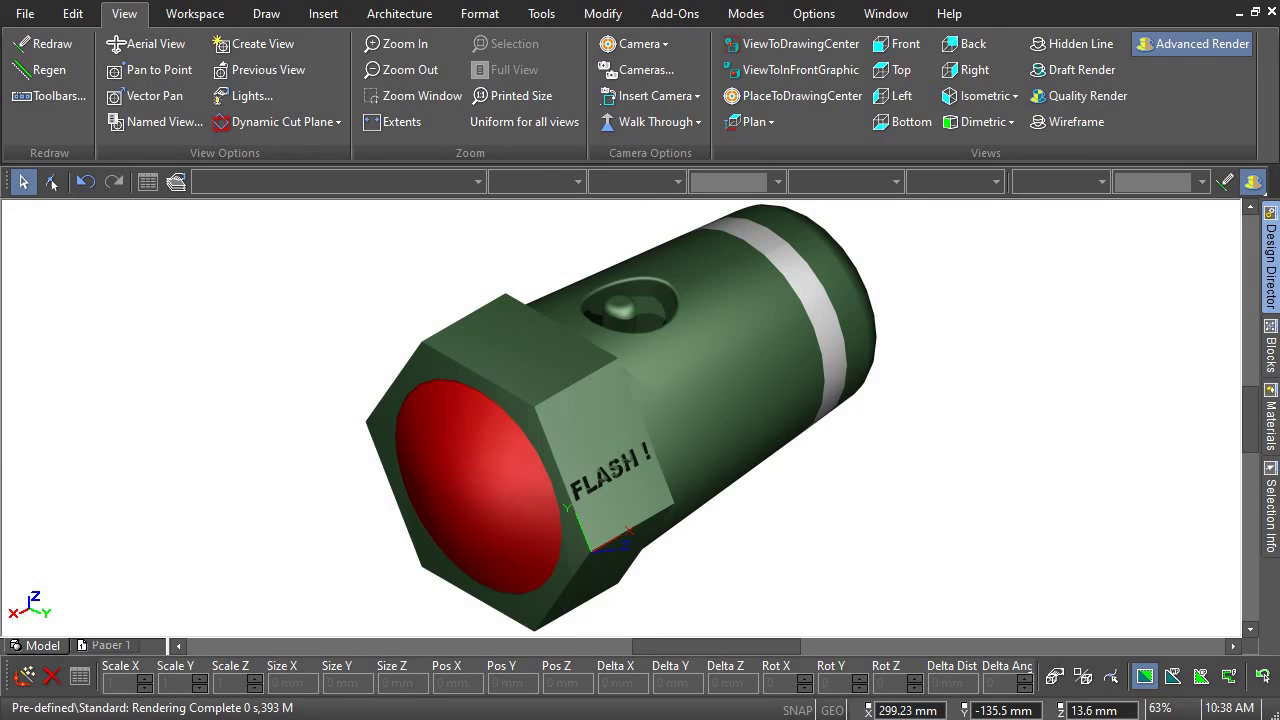